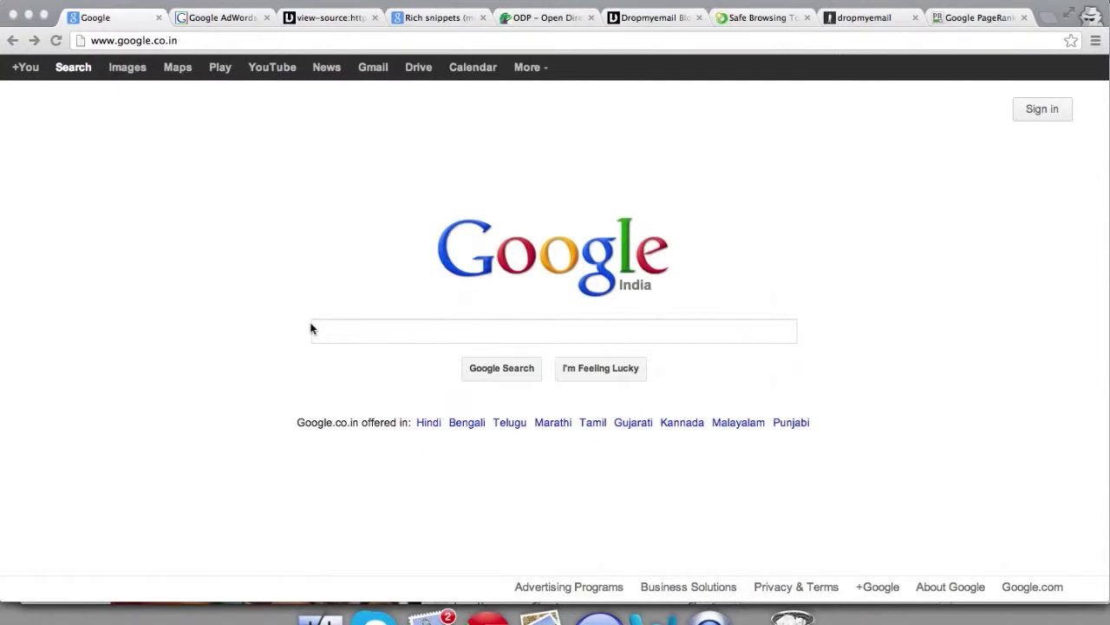
Step: Place the cursor in the empty google.co.in search box, ready for a query
{"action": "left_click", "coordinate": [366, 333]}
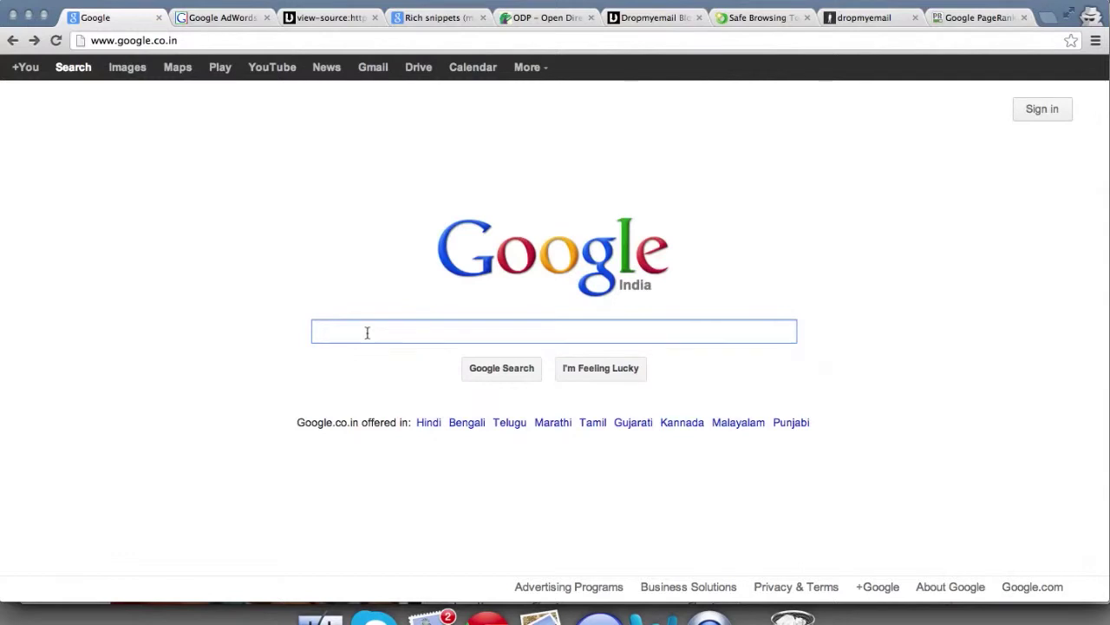
Step: Search Google for 'email backup' and scroll through the ads and organic results
{"action": "type", "text": "email"}
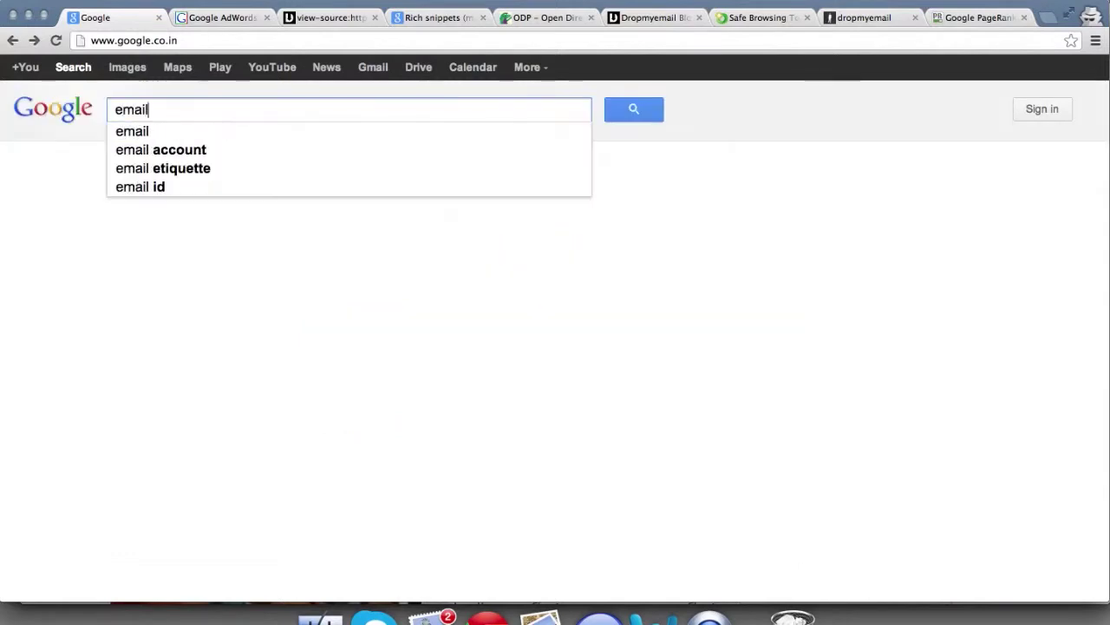
{"action": "type", "text": " backup"}
{"action": "key", "text": "Return"}
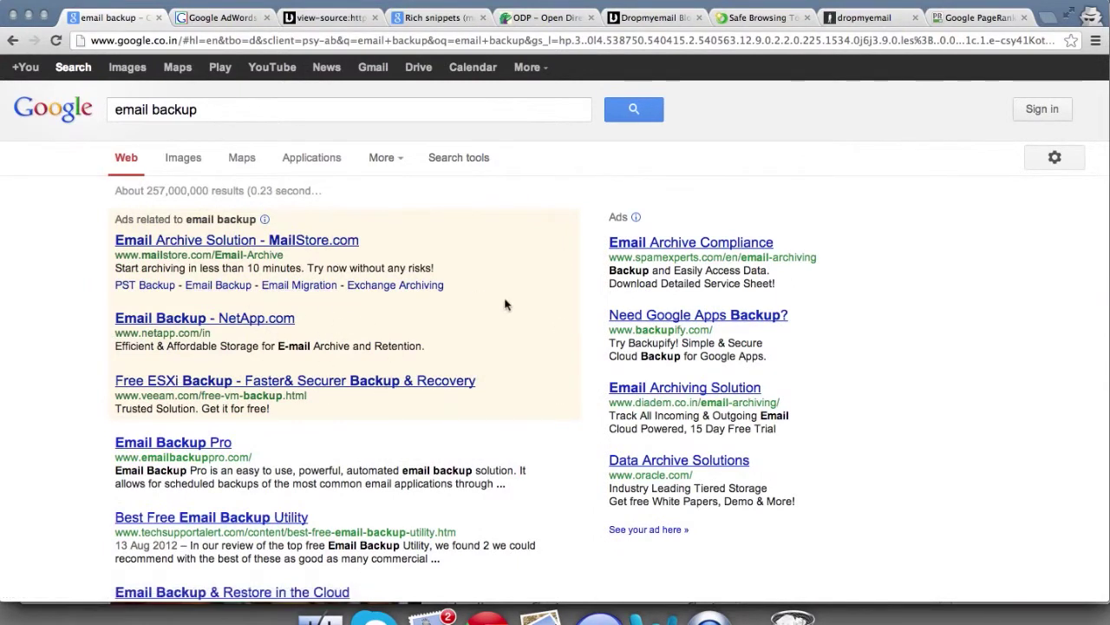
{"action": "scroll", "coordinate": [399, 351], "scroll_direction": "down", "scroll_amount": 2}
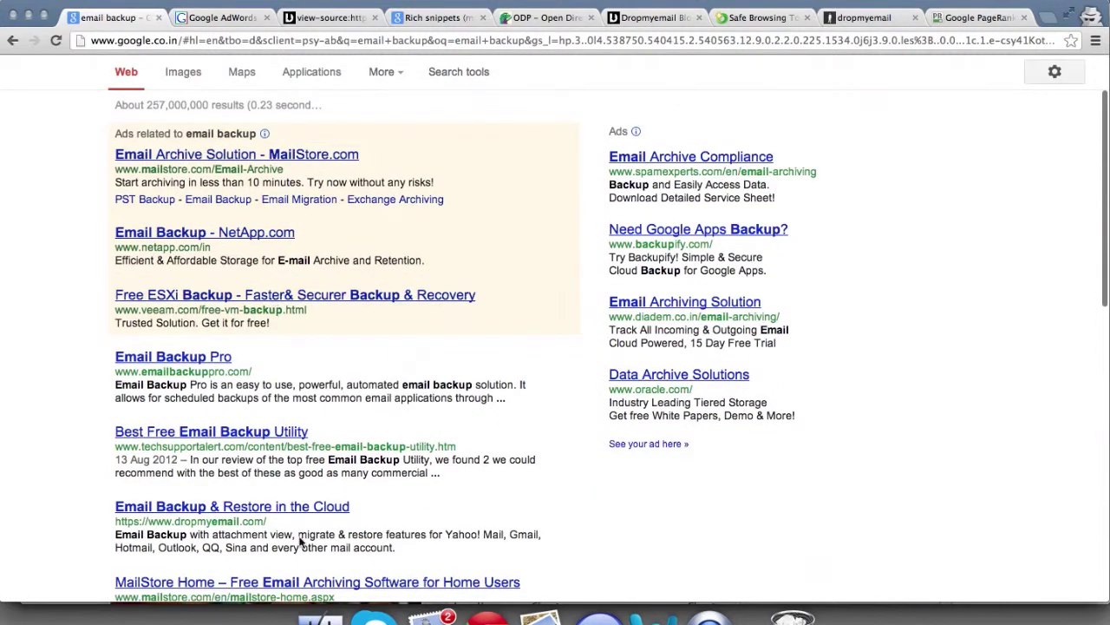
{"action": "scroll", "coordinate": [332, 491], "scroll_direction": "down", "scroll_amount": 2}
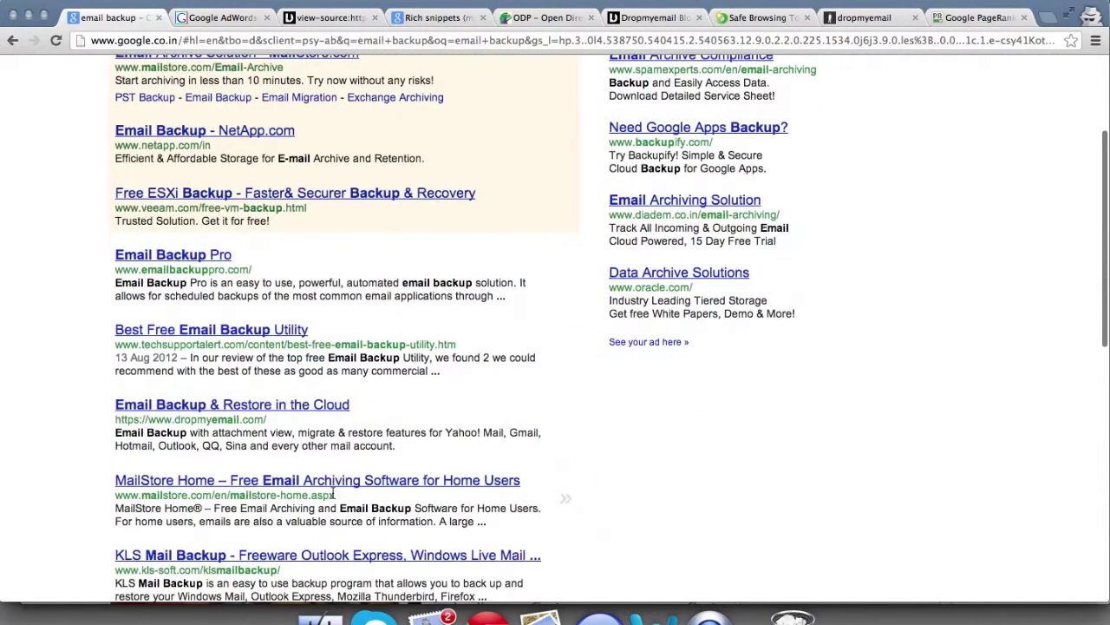
{"action": "scroll", "coordinate": [378, 301], "scroll_direction": "down", "scroll_amount": 2}
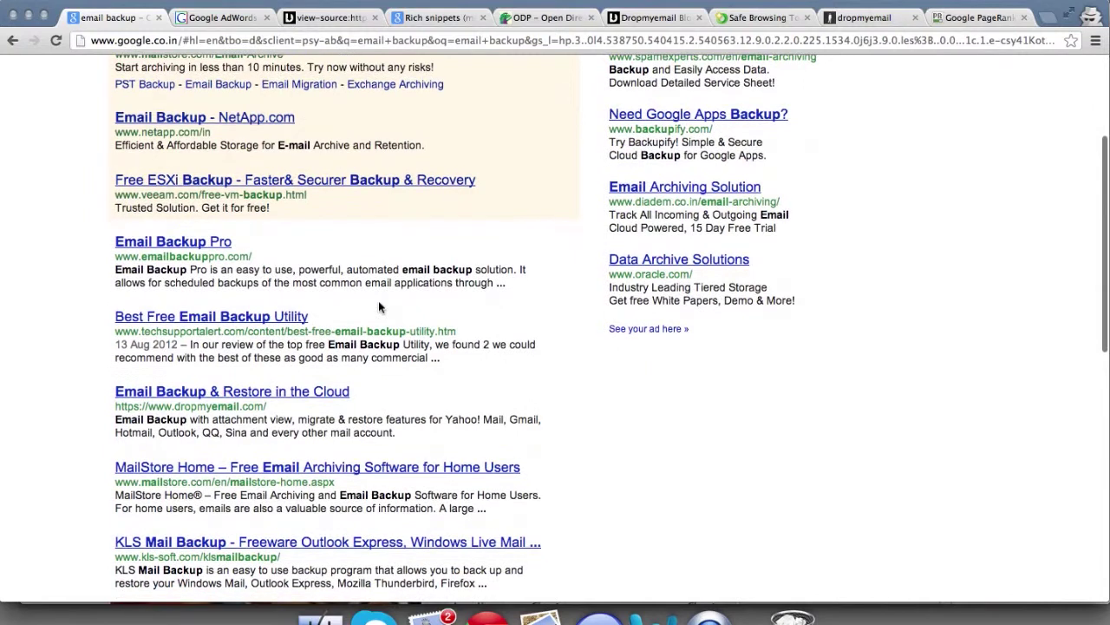
{"action": "scroll", "coordinate": [378, 300], "scroll_direction": "down", "scroll_amount": 1}
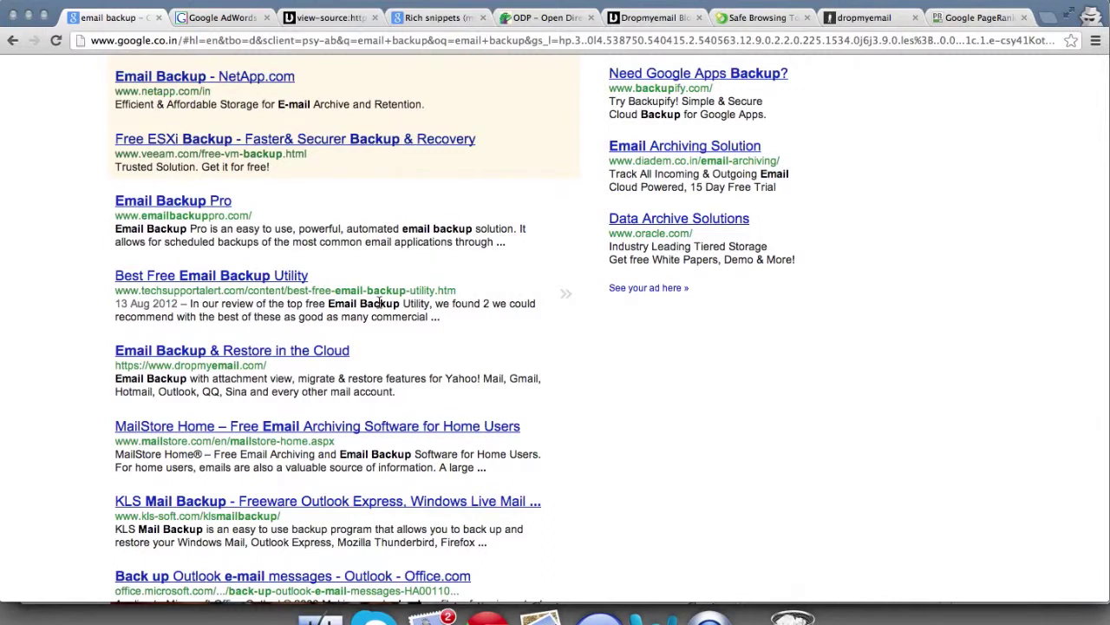
{"action": "scroll", "coordinate": [378, 303], "scroll_direction": "down", "scroll_amount": 5}
{"action": "scroll", "coordinate": [379, 302], "scroll_direction": "up", "scroll_amount": 10}
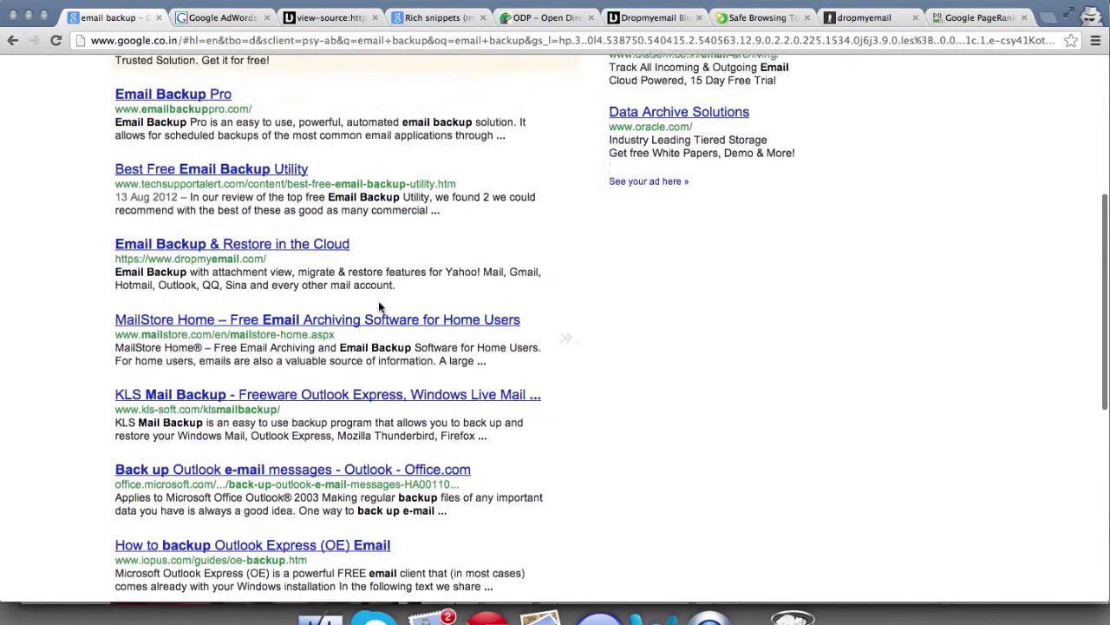
{"action": "scroll", "coordinate": [378, 302], "scroll_direction": "up", "scroll_amount": 1}
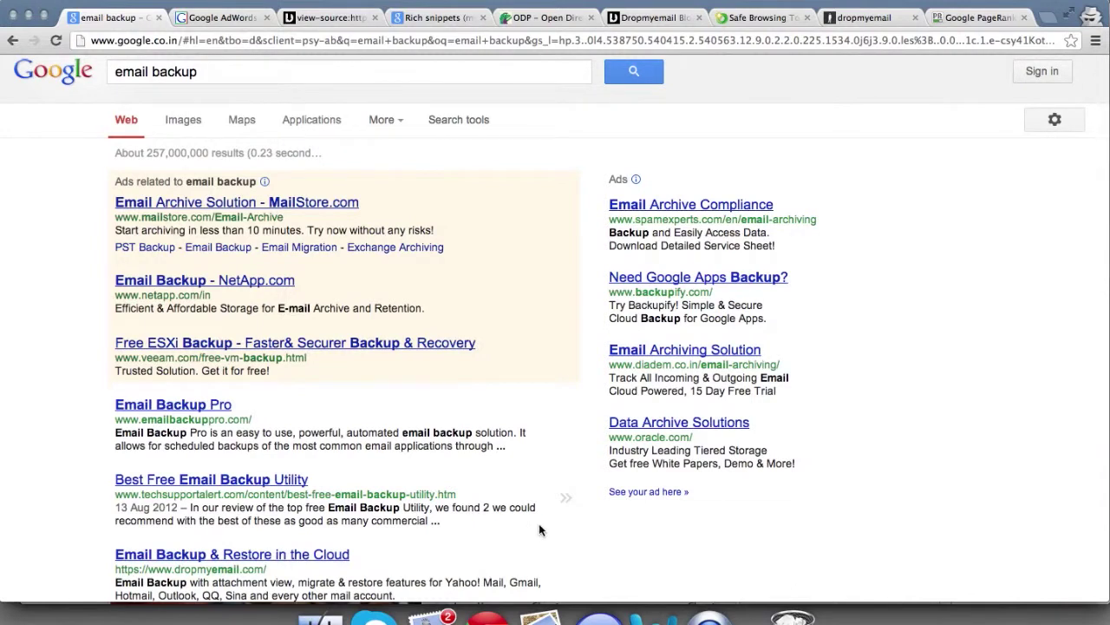
{"action": "left_click", "coordinate": [658, 603]}
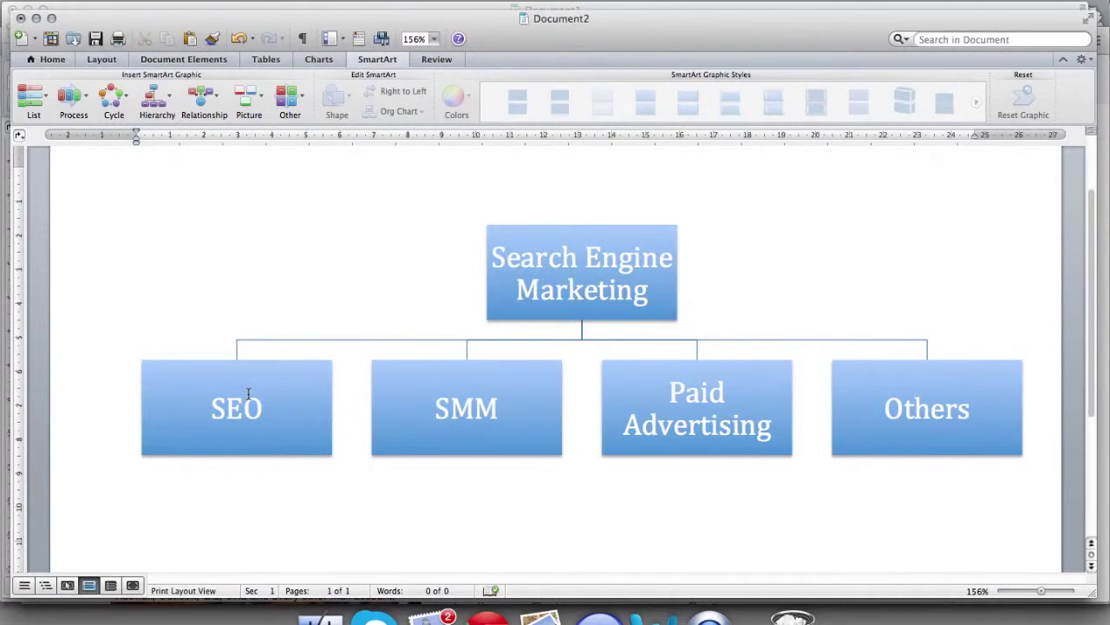
{"action": "key", "text": "super+Tab"}
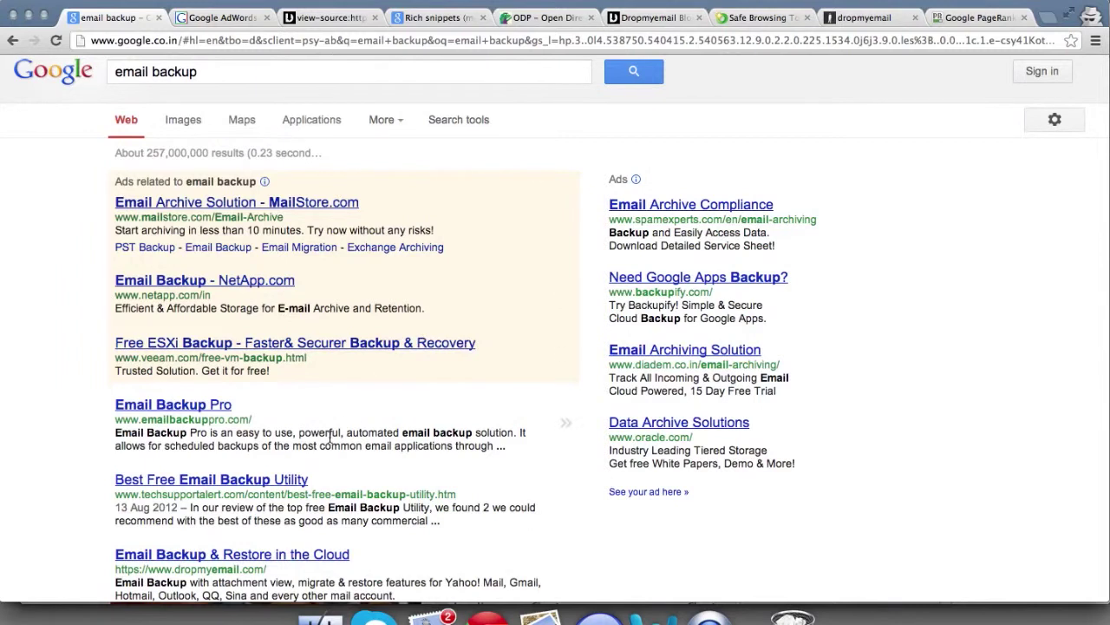
Step: Glance at the Word diagram document, then return to the email backup results
{"action": "scroll", "coordinate": [334, 438], "scroll_direction": "down", "scroll_amount": 5}
{"action": "key", "text": "super+Tab"}
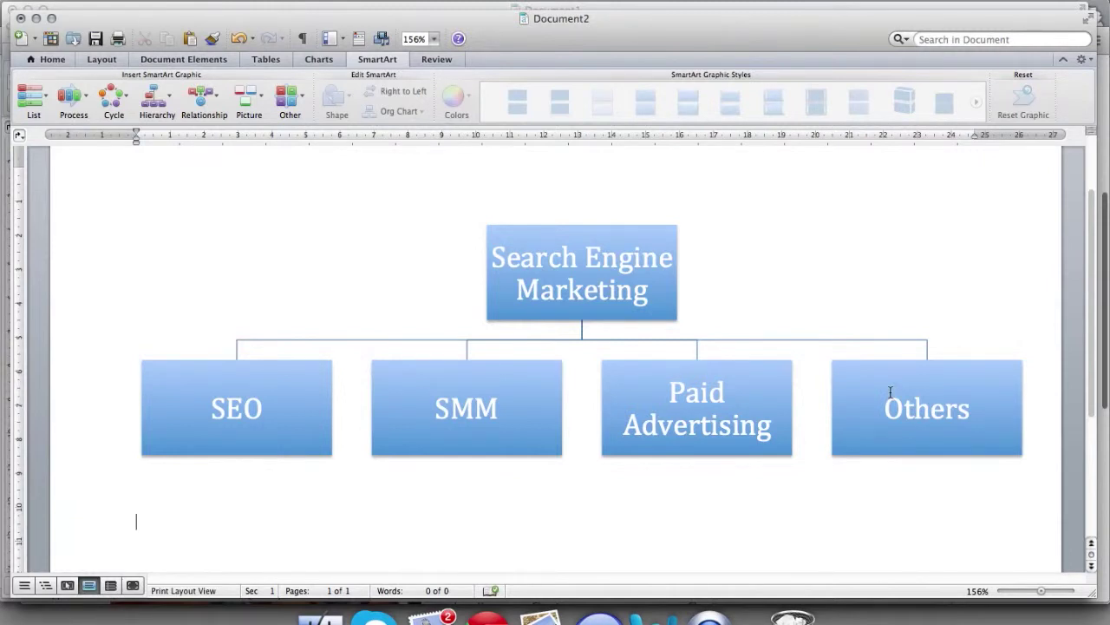
{"action": "key", "text": "super+Tab"}
{"action": "scroll", "coordinate": [580, 367], "scroll_direction": "up", "scroll_amount": 5}
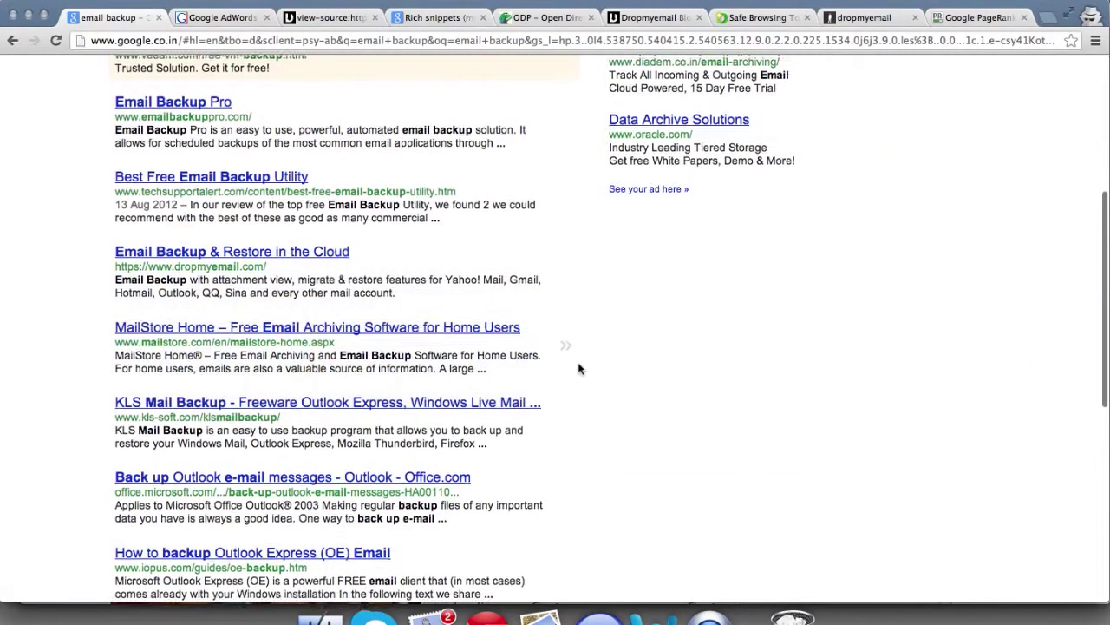
Step: Replace the search query with 'Dropmyemail' and view its results
{"action": "left_click", "coordinate": [228, 110]}
{"action": "key", "text": "super+a"}
{"action": "type", "text": "Dropmyemail"}
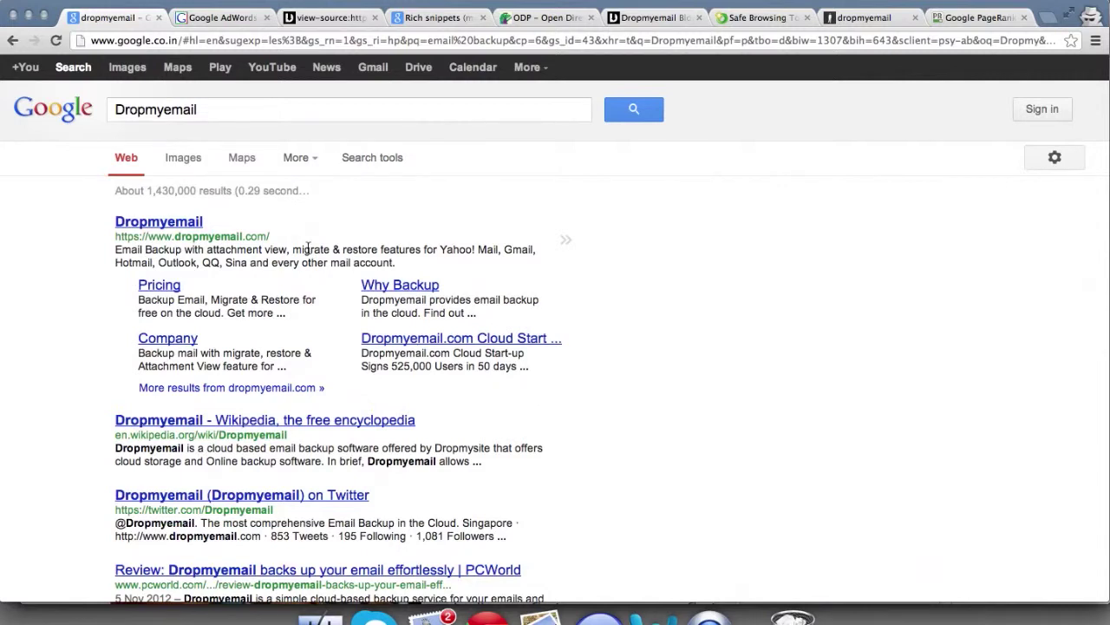
{"action": "scroll", "coordinate": [307, 248], "scroll_direction": "down", "scroll_amount": 3}
{"action": "scroll", "coordinate": [307, 248], "scroll_direction": "up", "scroll_amount": 3}
{"action": "scroll", "coordinate": [307, 248], "scroll_direction": "down", "scroll_amount": 5}
{"action": "scroll", "coordinate": [308, 248], "scroll_direction": "down", "scroll_amount": 5}
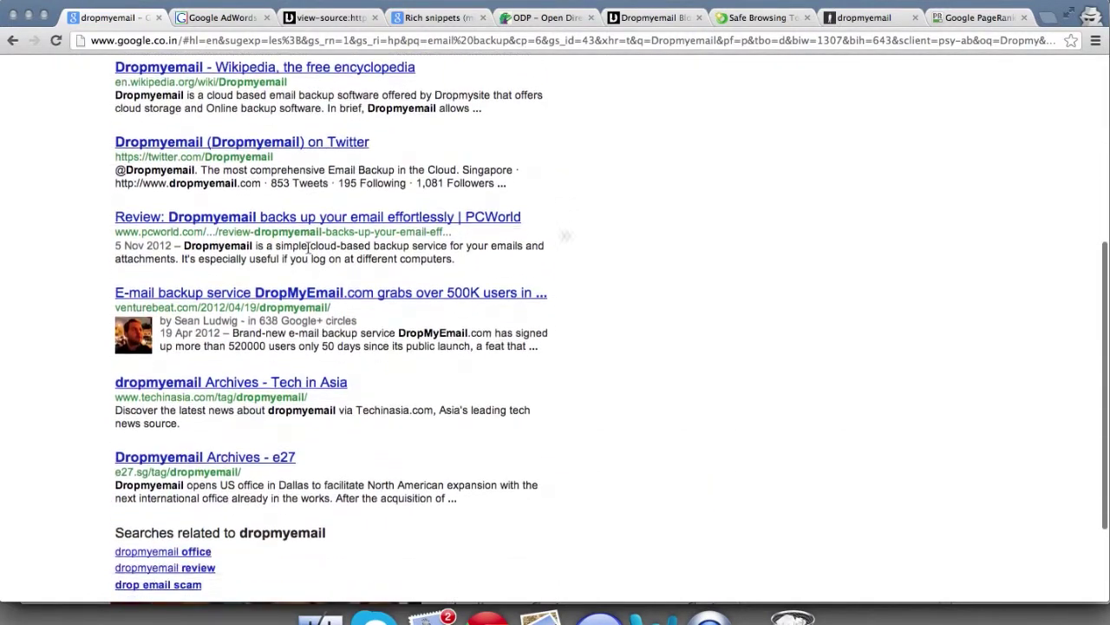
Step: Review the Dropmyemail results, including the dropmyemail.com sitelinks and press coverage
{"action": "scroll", "coordinate": [307, 248], "scroll_direction": "down", "scroll_amount": 2}
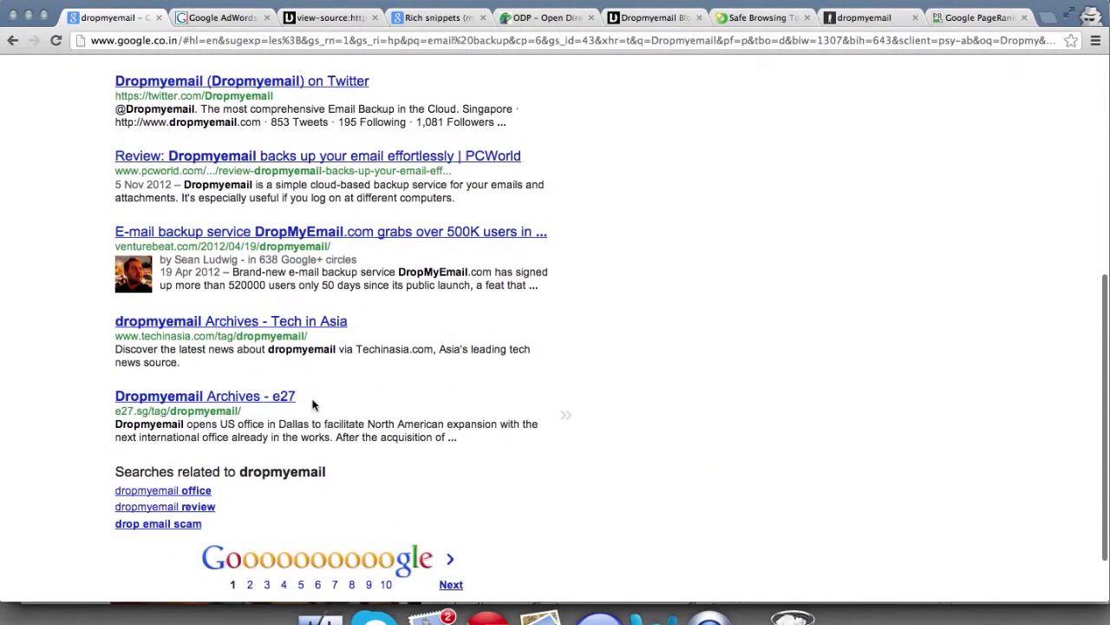
{"action": "scroll", "coordinate": [354, 298], "scroll_direction": "up", "scroll_amount": 2}
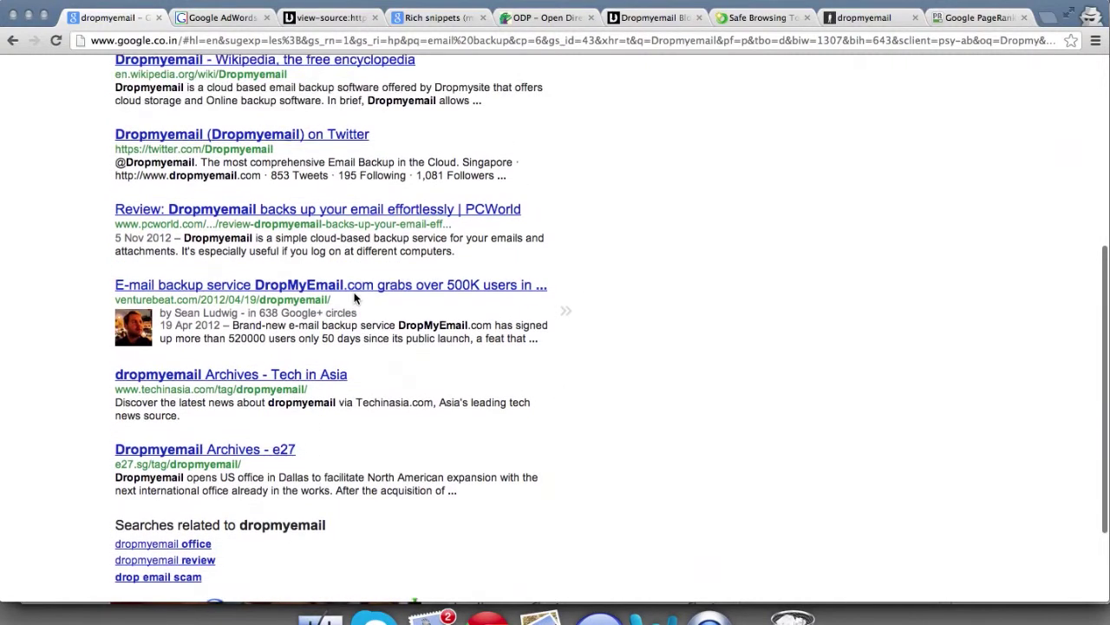
{"action": "scroll", "coordinate": [354, 299], "scroll_direction": "up", "scroll_amount": 10}
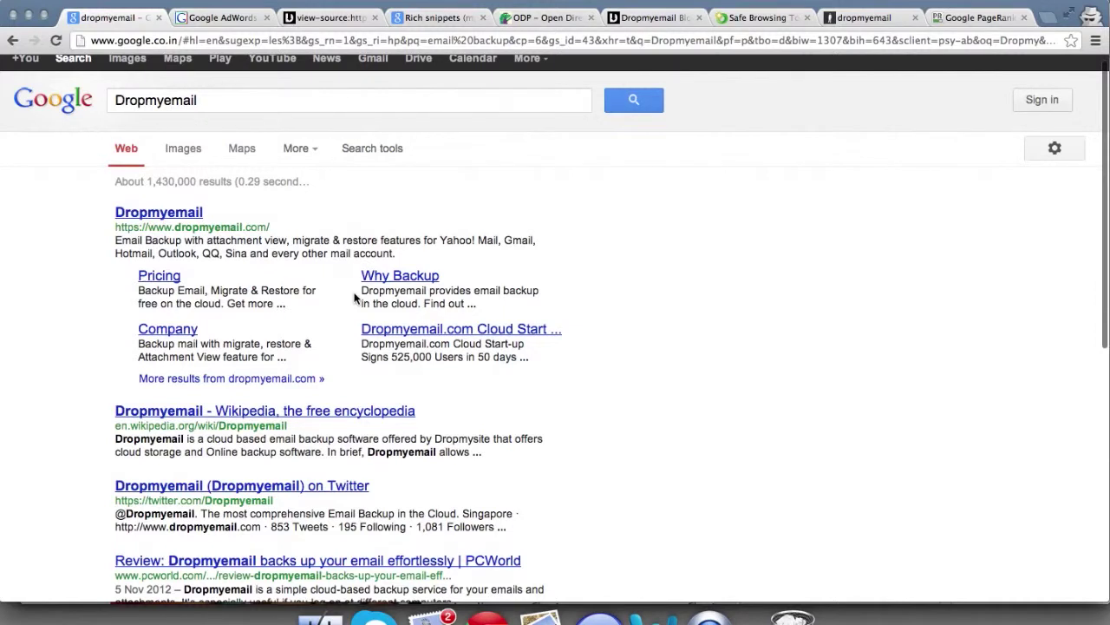
{"action": "scroll", "coordinate": [366, 316], "scroll_direction": "down", "scroll_amount": 3}
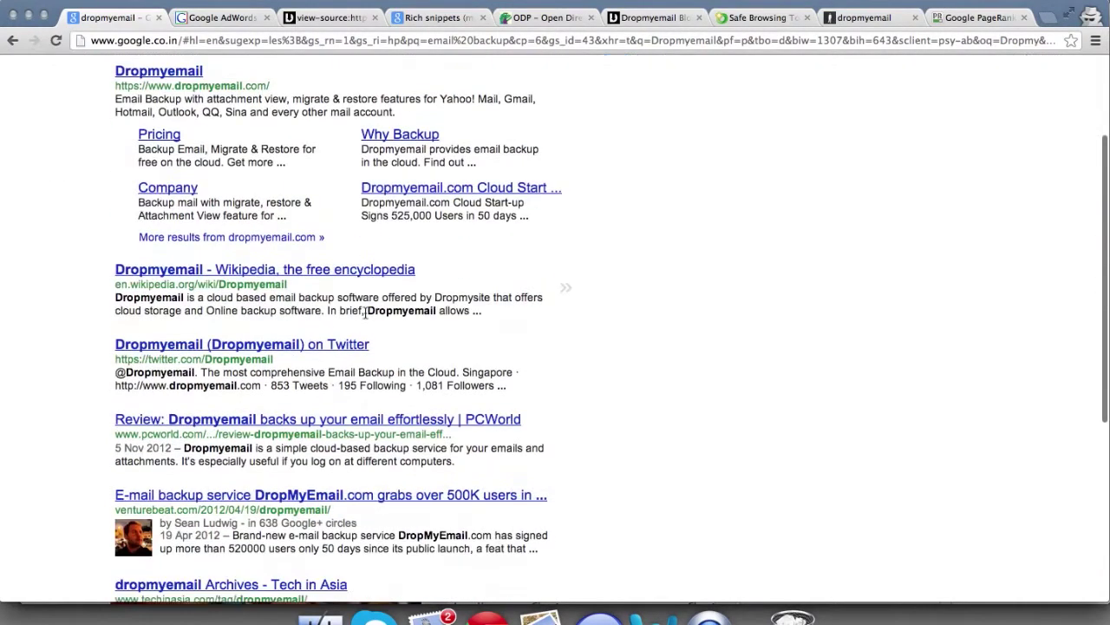
{"action": "scroll", "coordinate": [397, 401], "scroll_direction": "down", "scroll_amount": 2}
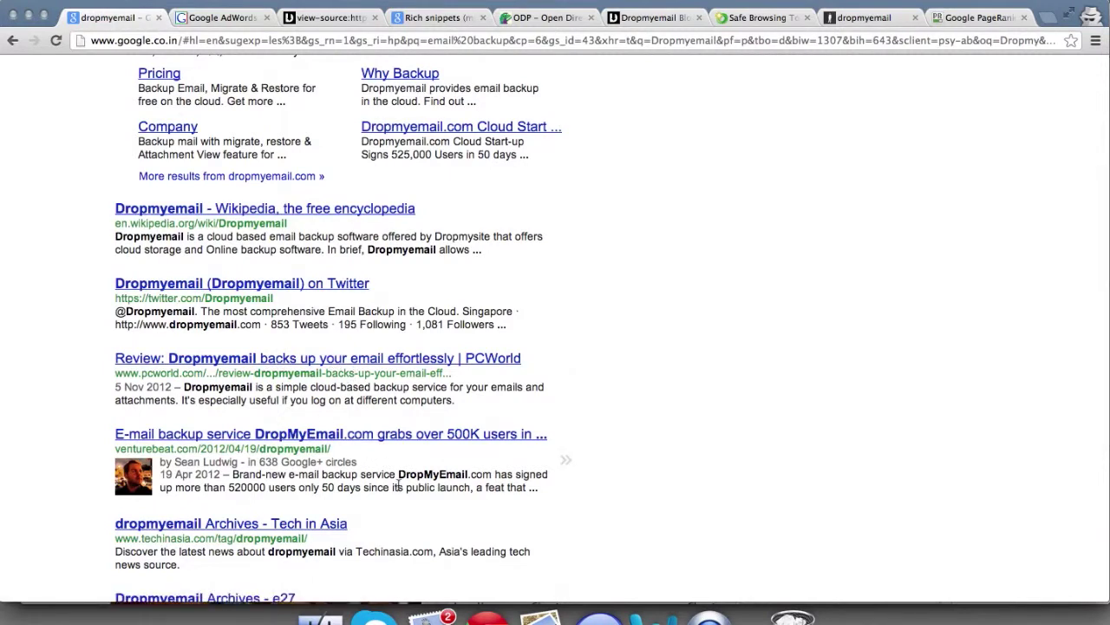
{"action": "scroll", "coordinate": [398, 486], "scroll_direction": "down", "scroll_amount": 6}
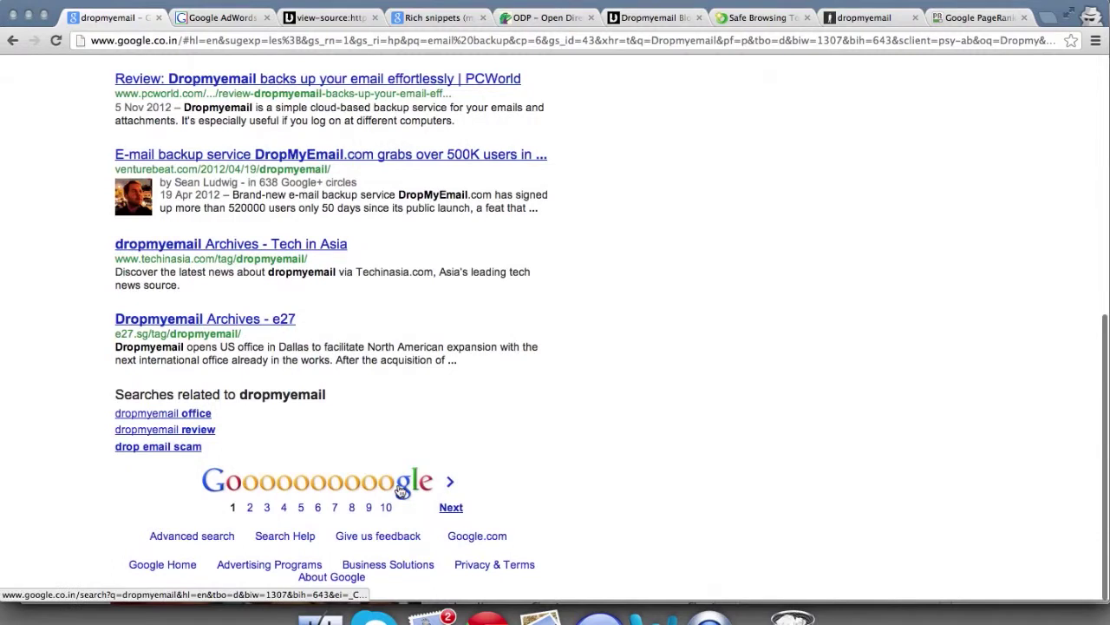
{"action": "scroll", "coordinate": [408, 416], "scroll_direction": "up", "scroll_amount": 10}
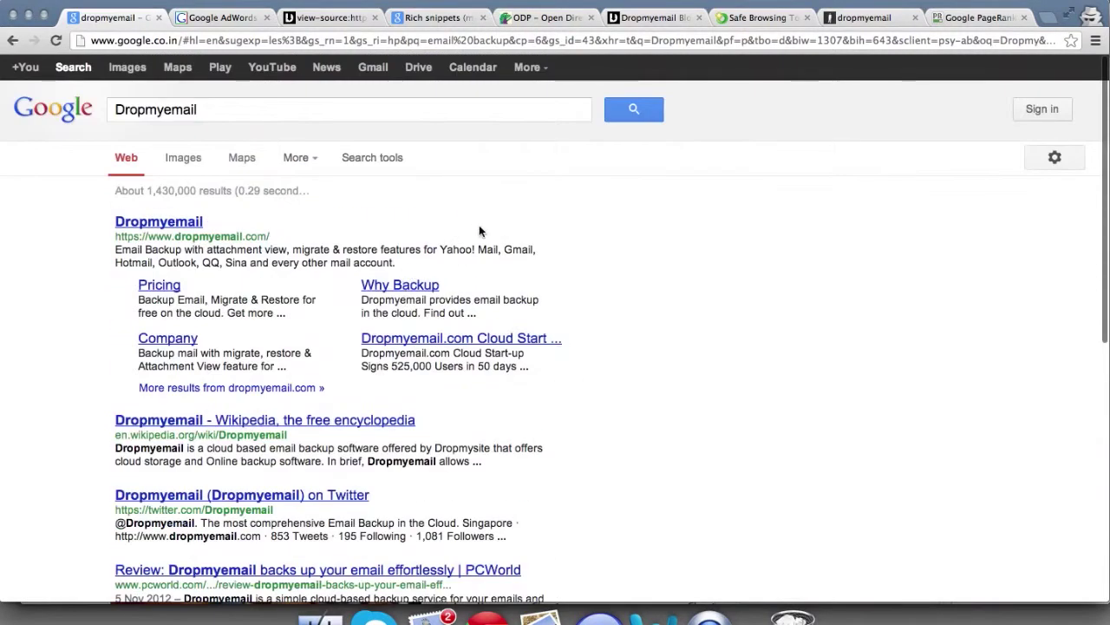
Step: Check the Word marketing diagram, then go to the Google AdWords Keyword Tool tab in Chrome
{"action": "left_click", "coordinate": [642, 611]}
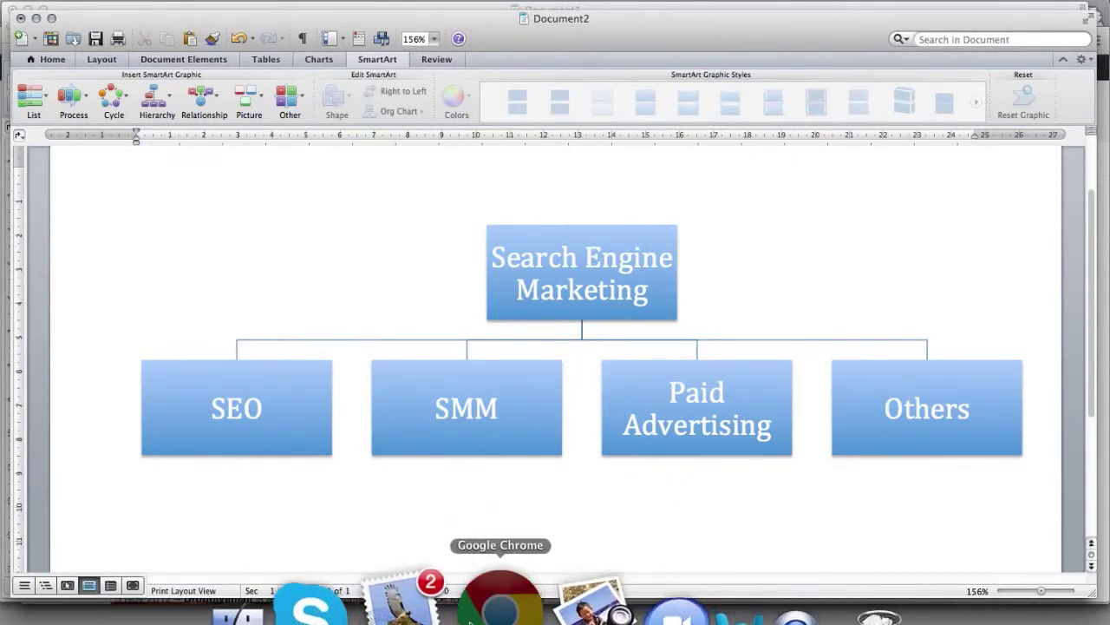
{"action": "left_click", "coordinate": [495, 607]}
{"action": "left_click", "coordinate": [221, 17]}
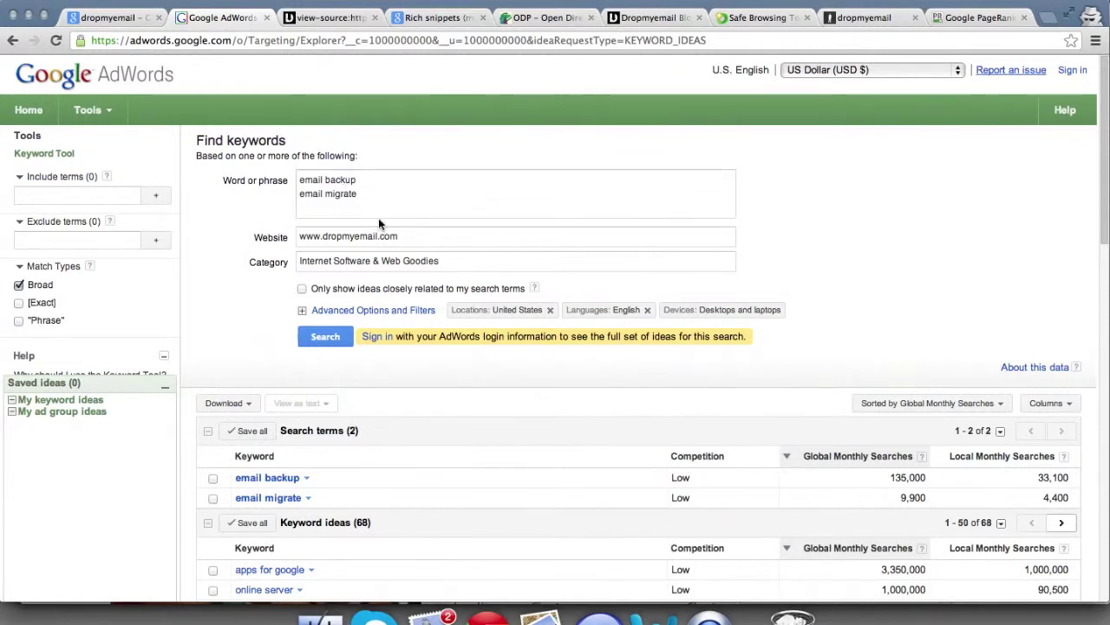
{"action": "left_click", "coordinate": [387, 193]}
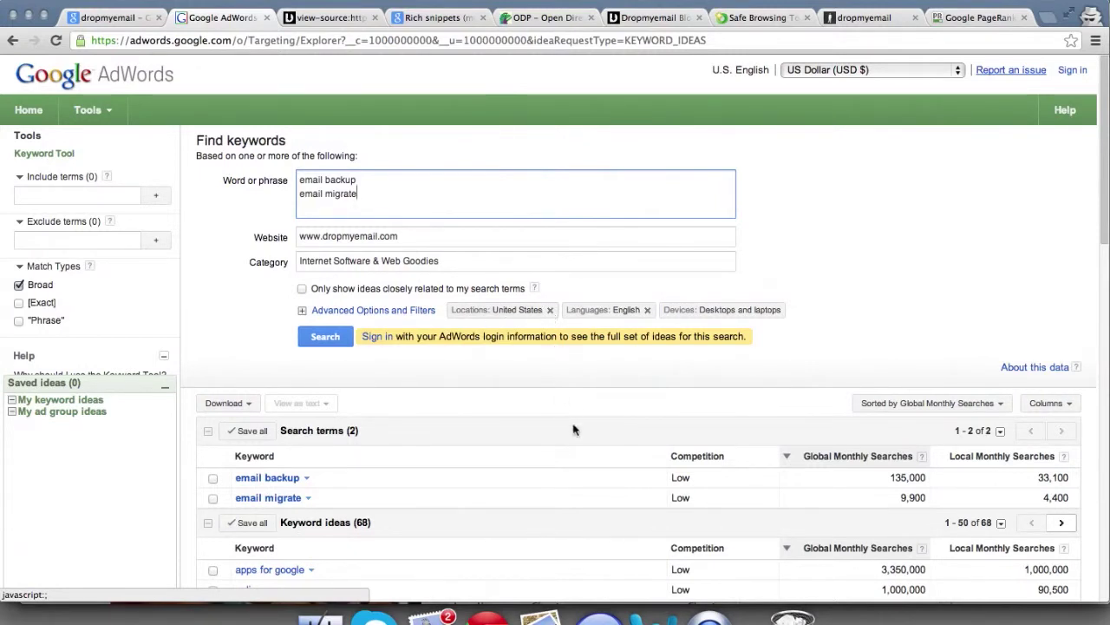
Step: Remove the 'United States' location filter and rerun the keyword search for all locations
{"action": "left_click", "coordinate": [551, 316]}
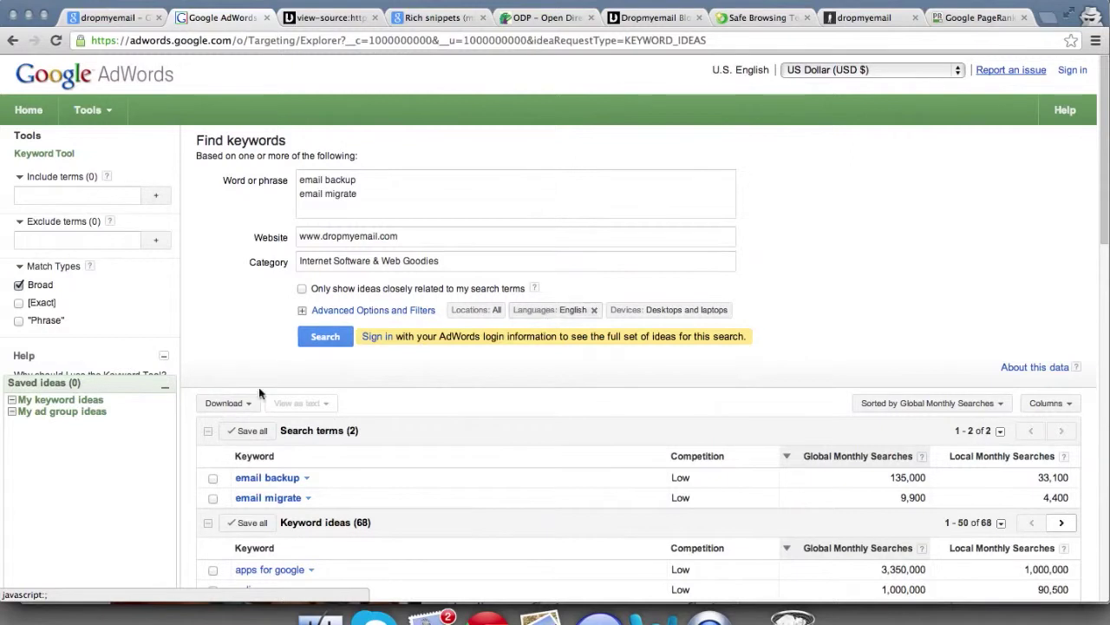
{"action": "left_click", "coordinate": [337, 345]}
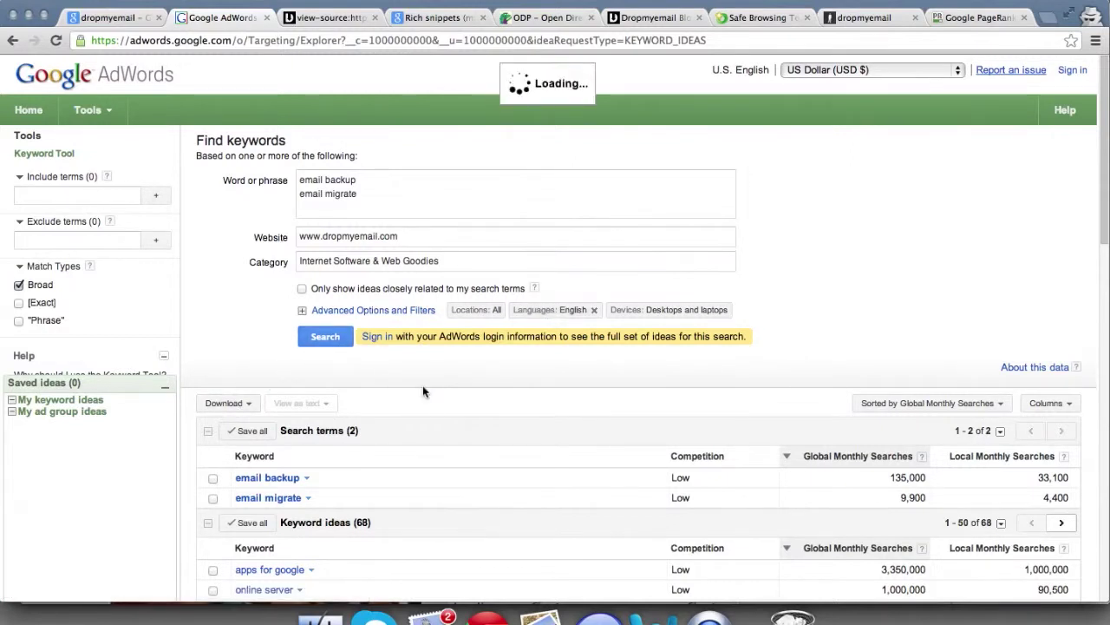
{"action": "scroll", "coordinate": [423, 391], "scroll_direction": "down", "scroll_amount": 5}
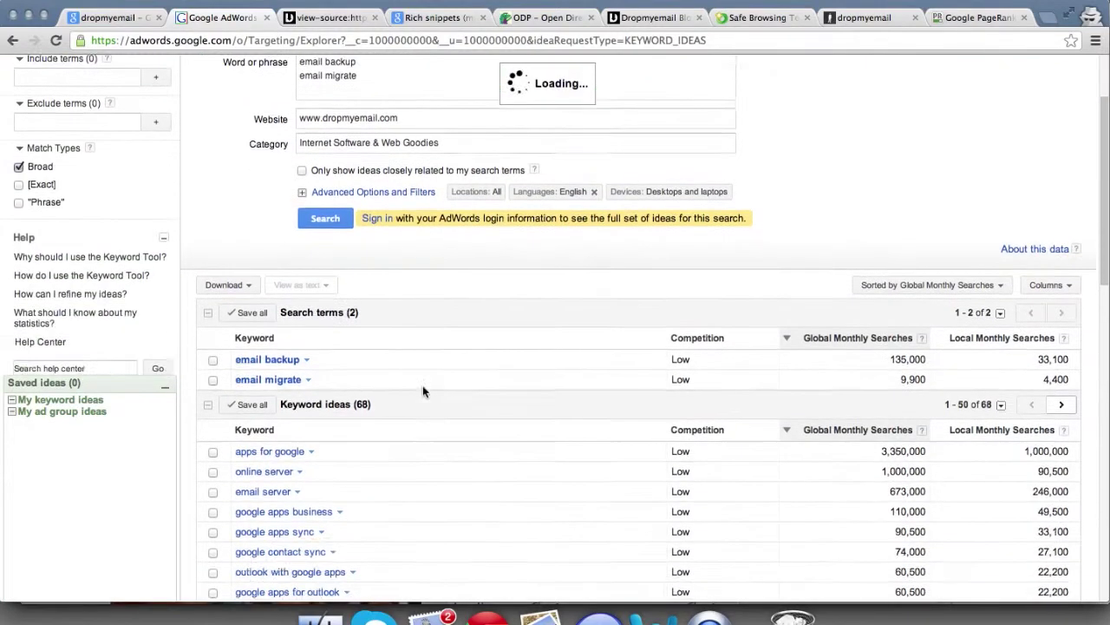